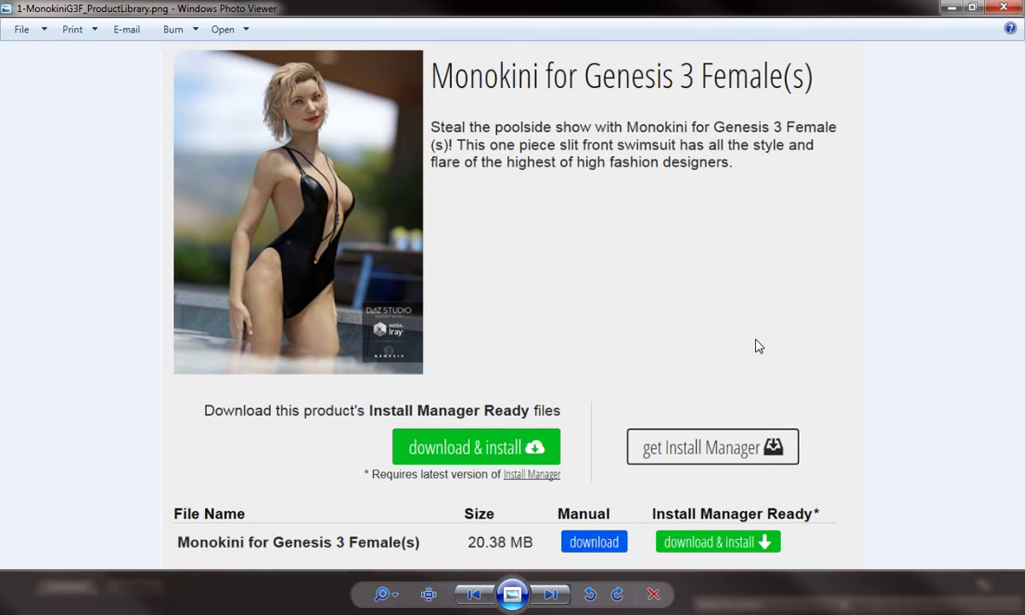
- Advance to 2-MonokiniG3F_ZIP.png, showing the zip's data, People and Runtime folders
click(553, 595)
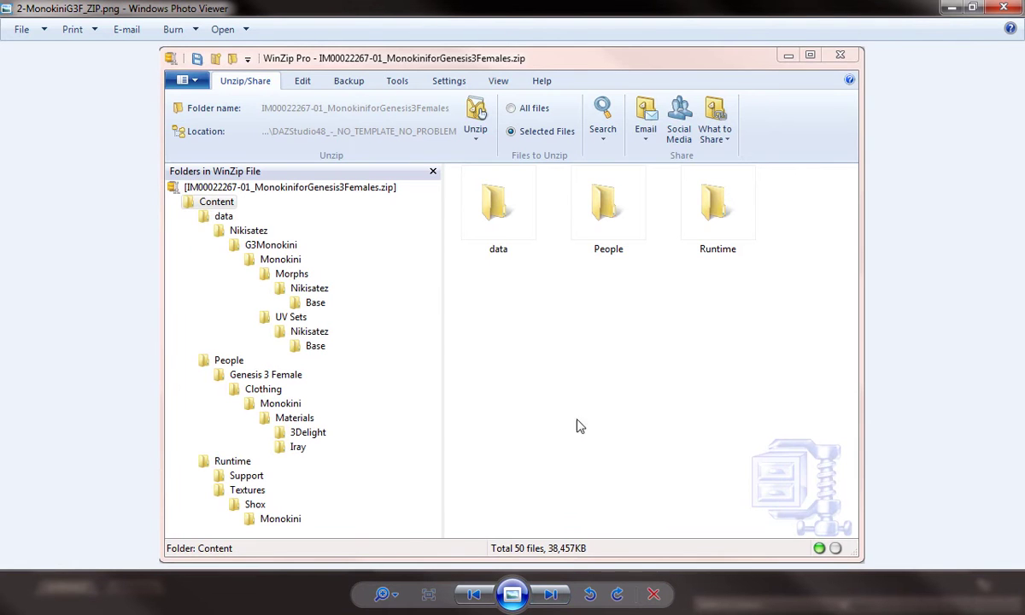
click(214, 207)
click(227, 464)
click(243, 491)
click(251, 510)
- Advance to the Runtime textures screenshot, 3-MonokiniG3F_Runtime-Textures.png
click(540, 595)
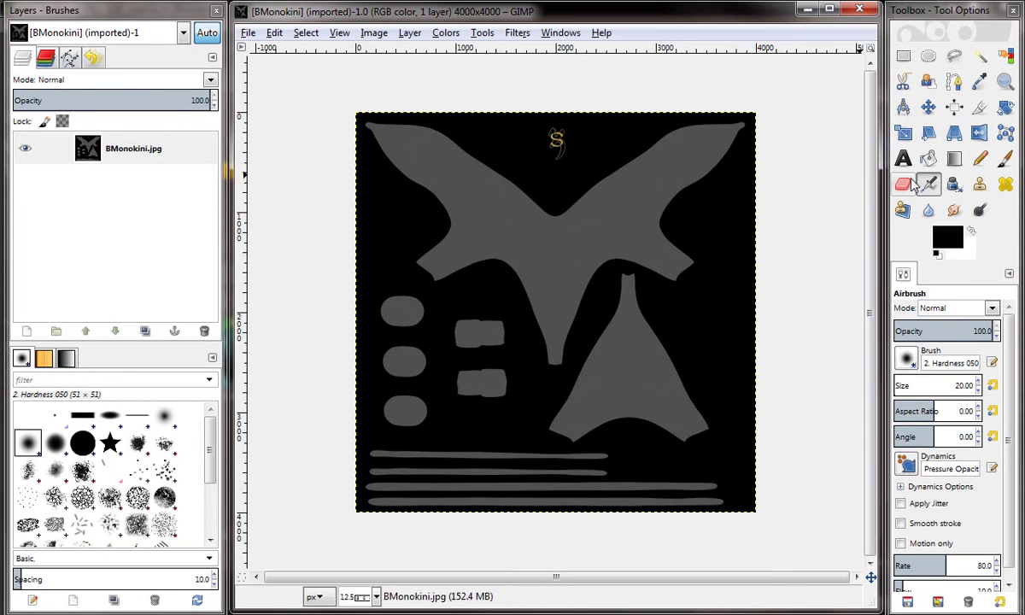
- Erase the logo at the top of the template with a hard-edged 1058.76-pixel eraser
click(905, 184)
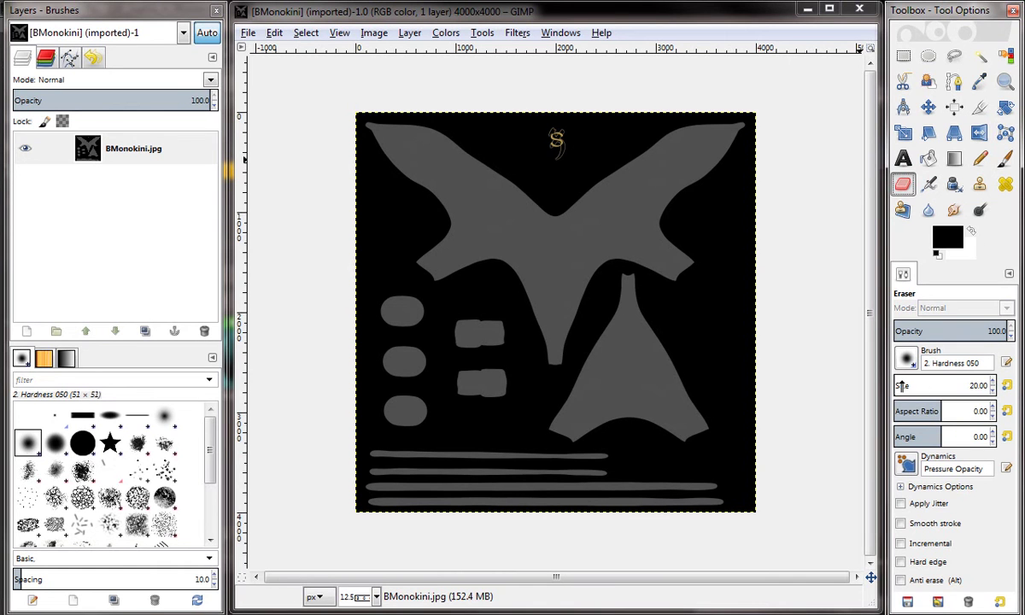
drag(903, 386, 961, 386)
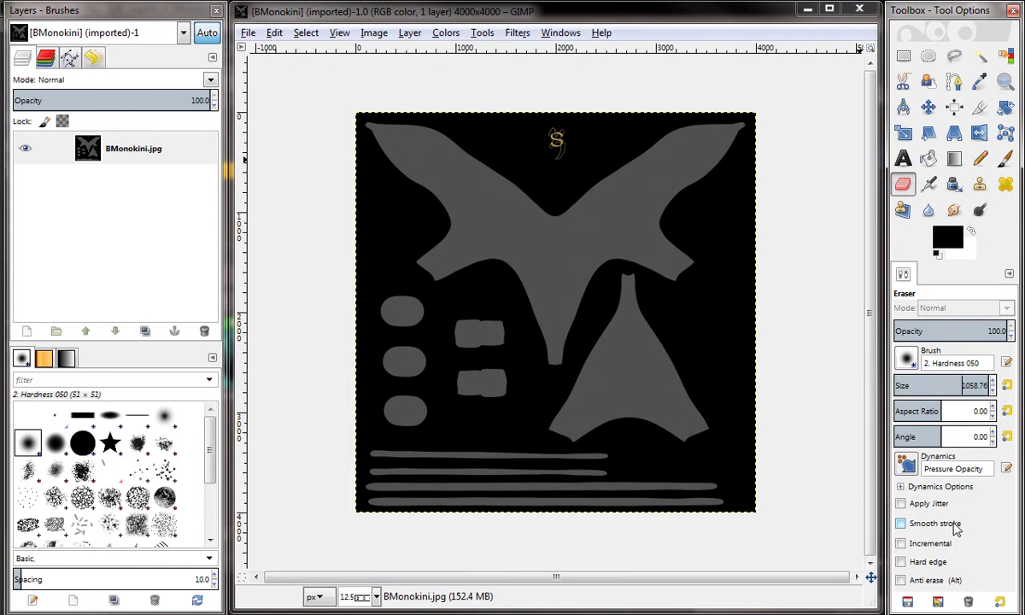
click(920, 564)
click(558, 126)
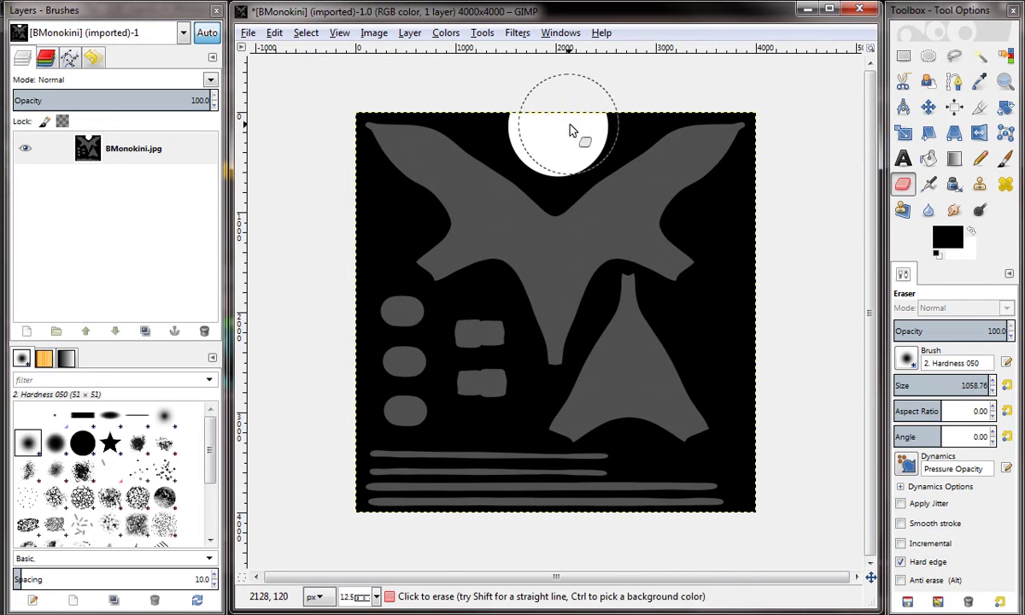
- Fuzzy-select the black background, delete it to white, and clear the selection
click(980, 56)
click(646, 137)
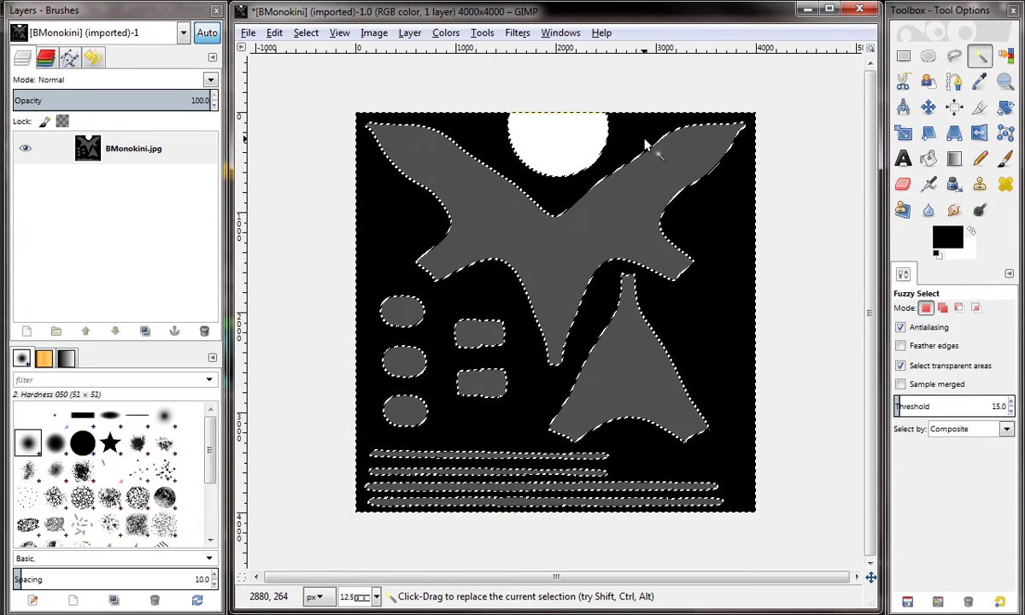
key(Delete)
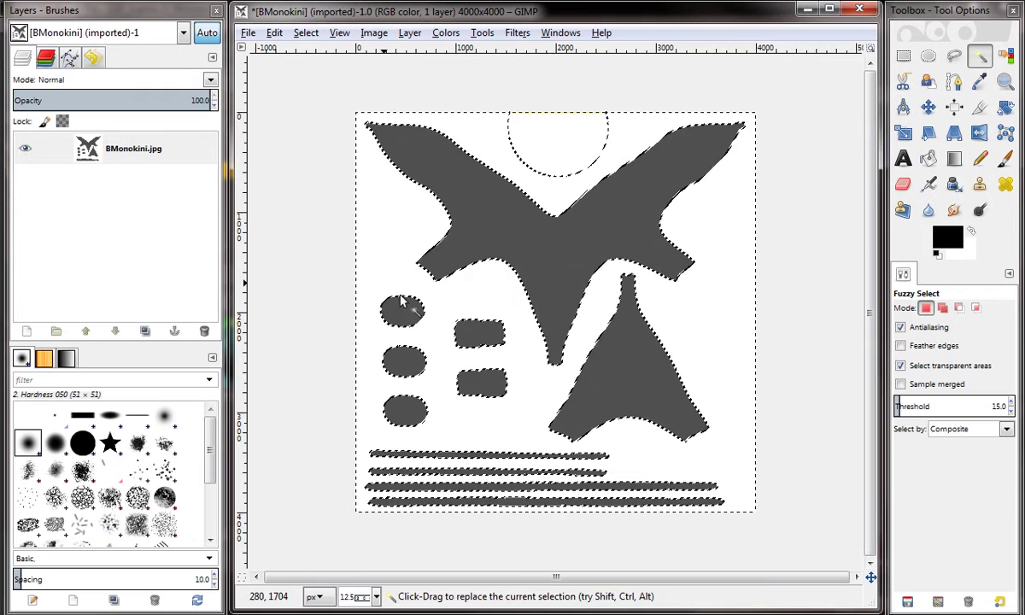
click(306, 33)
click(318, 74)
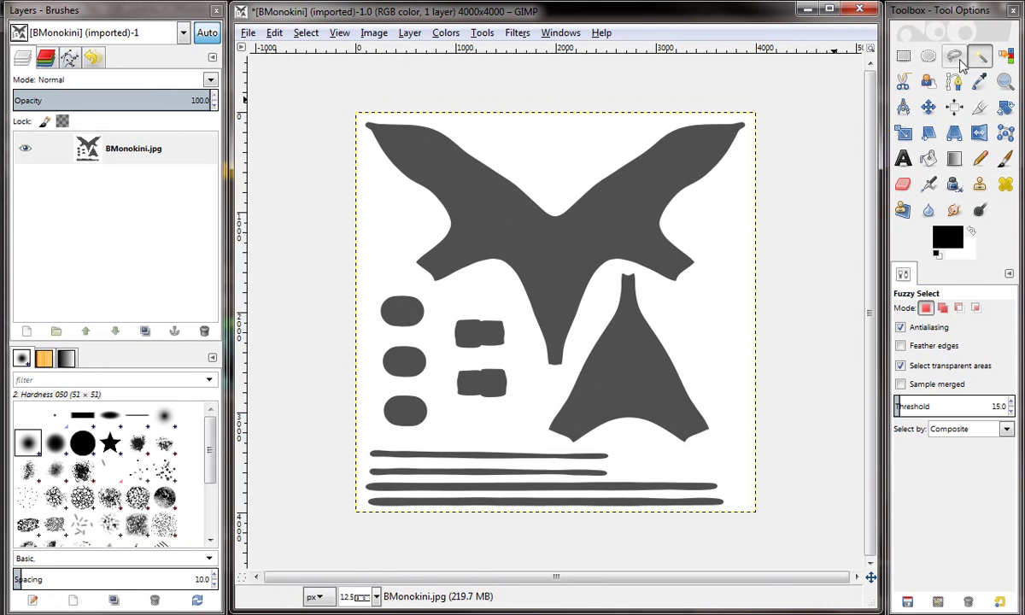
- Select the pieces by inverting the white background, bucket-fill the whole selection black, then deselect
click(590, 150)
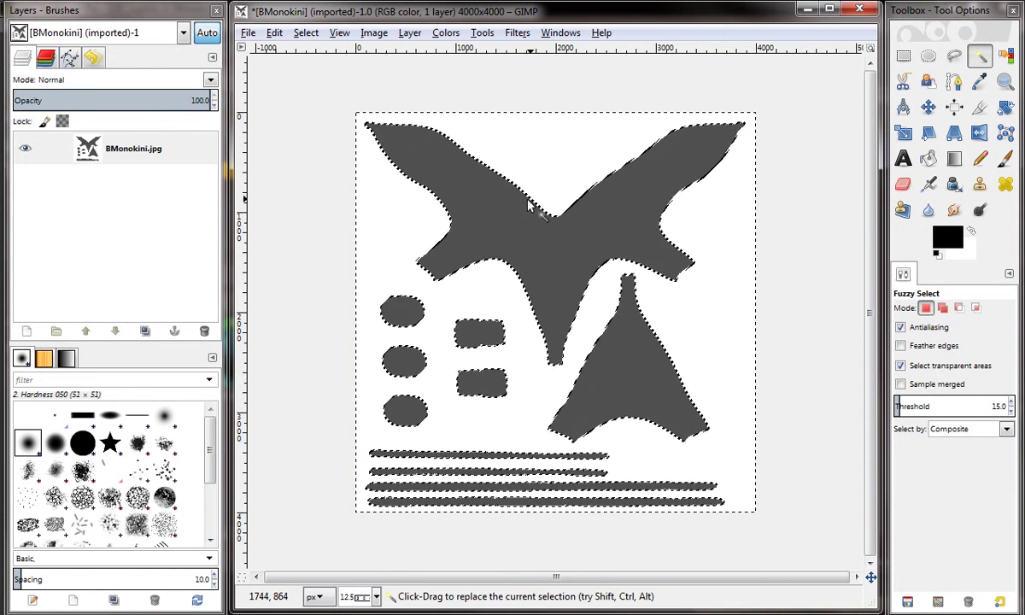
click(309, 33)
click(299, 92)
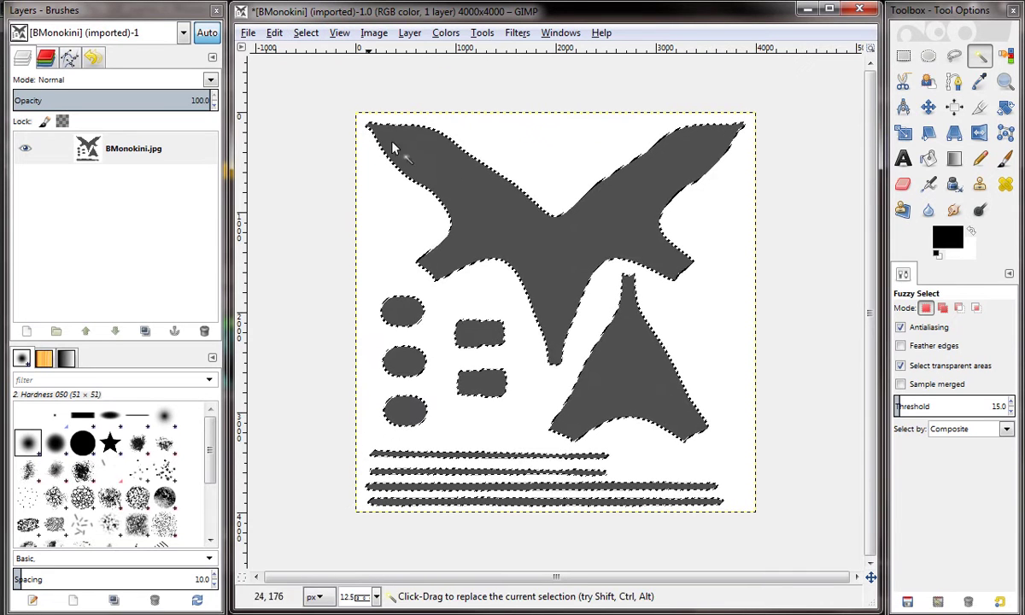
click(929, 158)
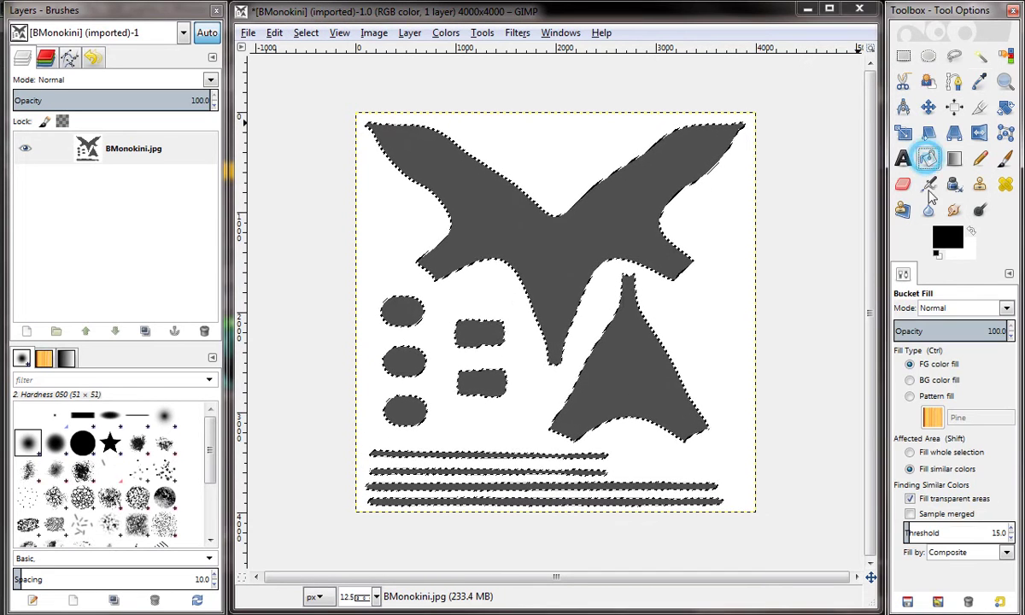
click(911, 452)
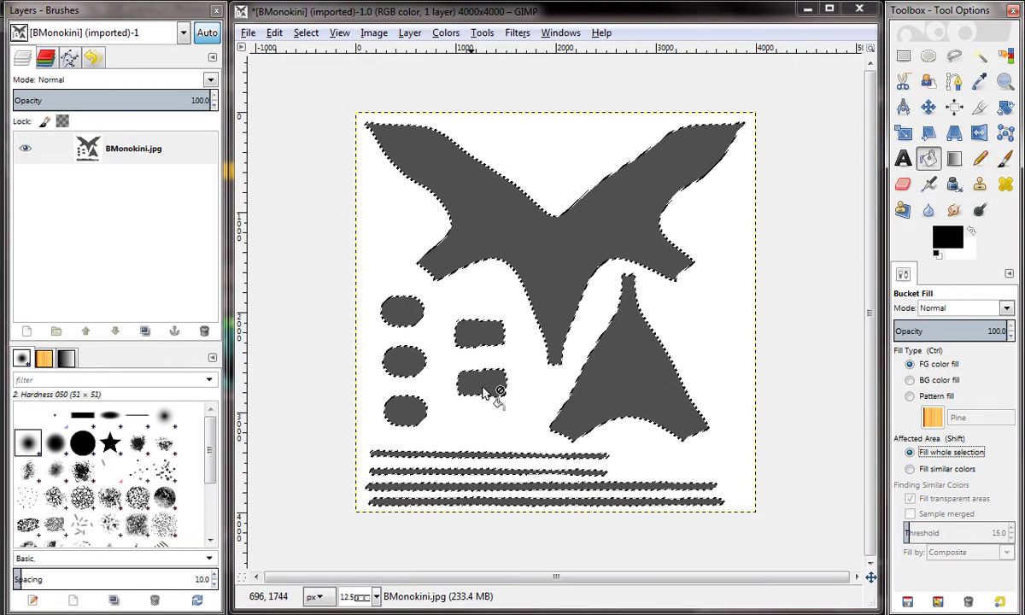
click(533, 264)
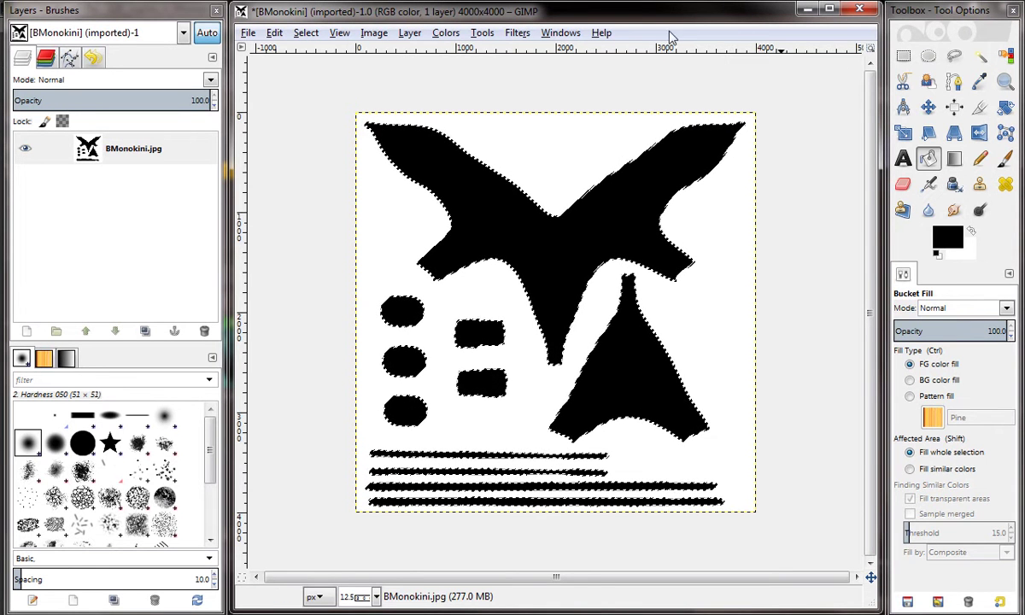
click(308, 32)
click(315, 78)
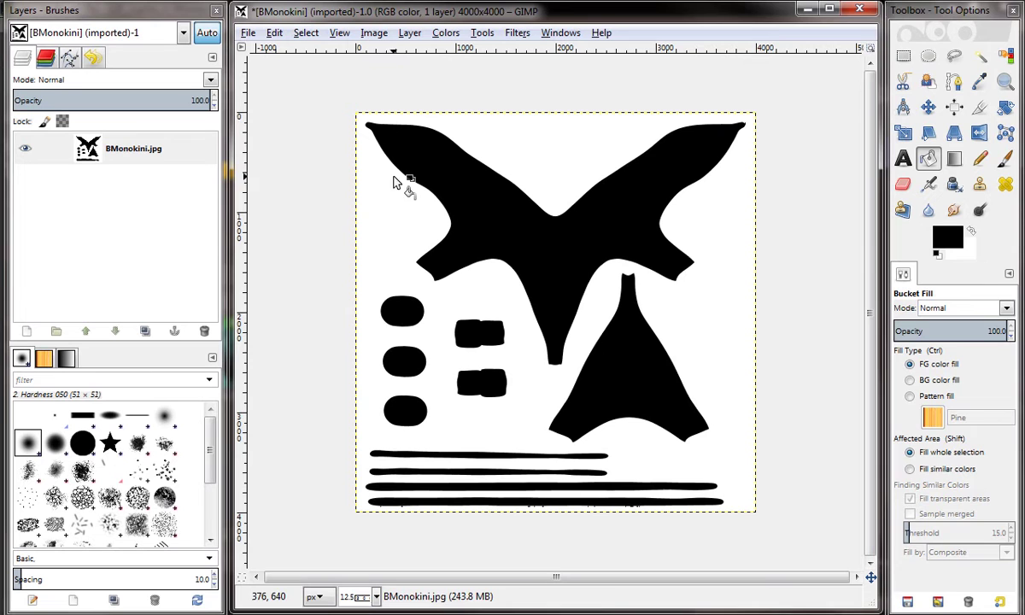
- Fill the large top pattern piece yellow, deselect it, and save the colour-guide image
click(981, 56)
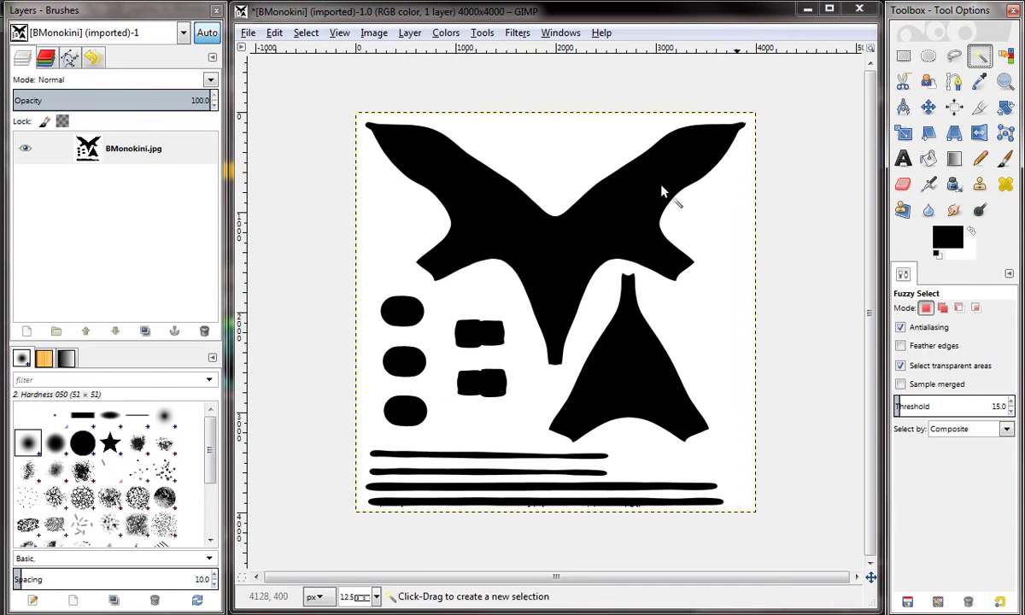
click(461, 195)
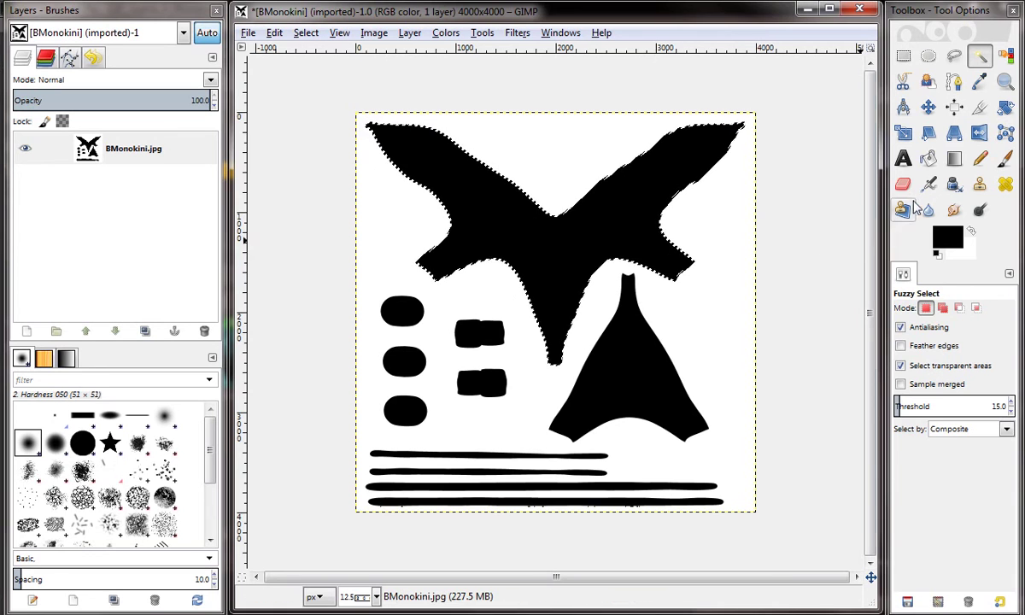
click(928, 158)
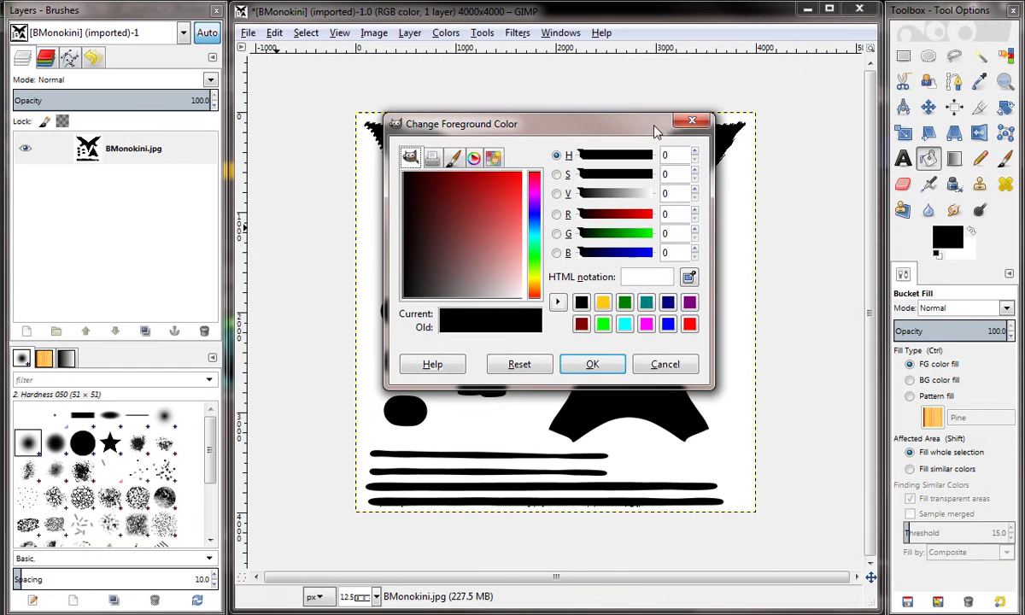
click(603, 302)
click(592, 364)
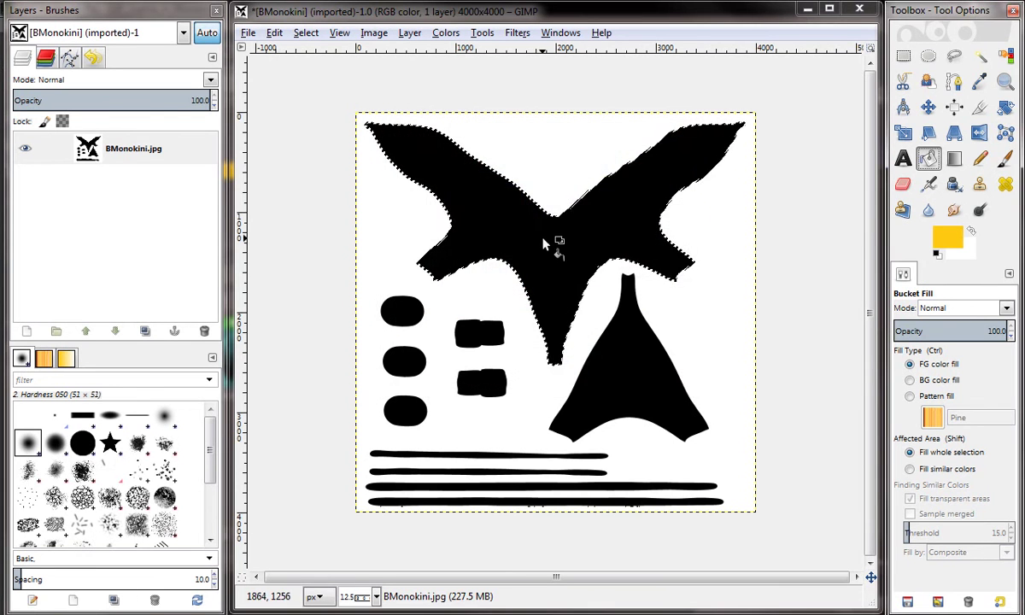
click(541, 244)
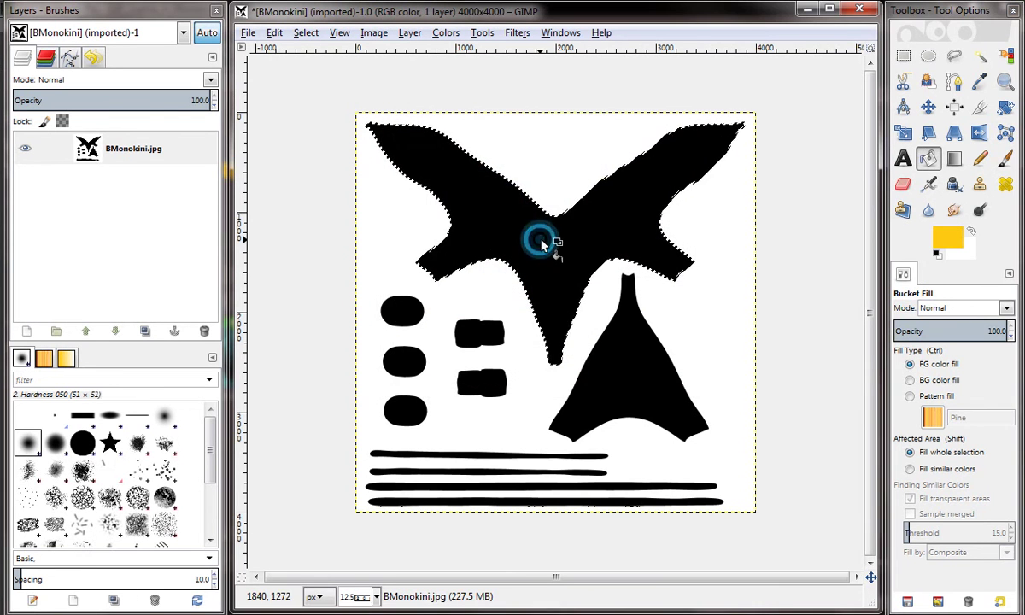
click(306, 32)
click(323, 70)
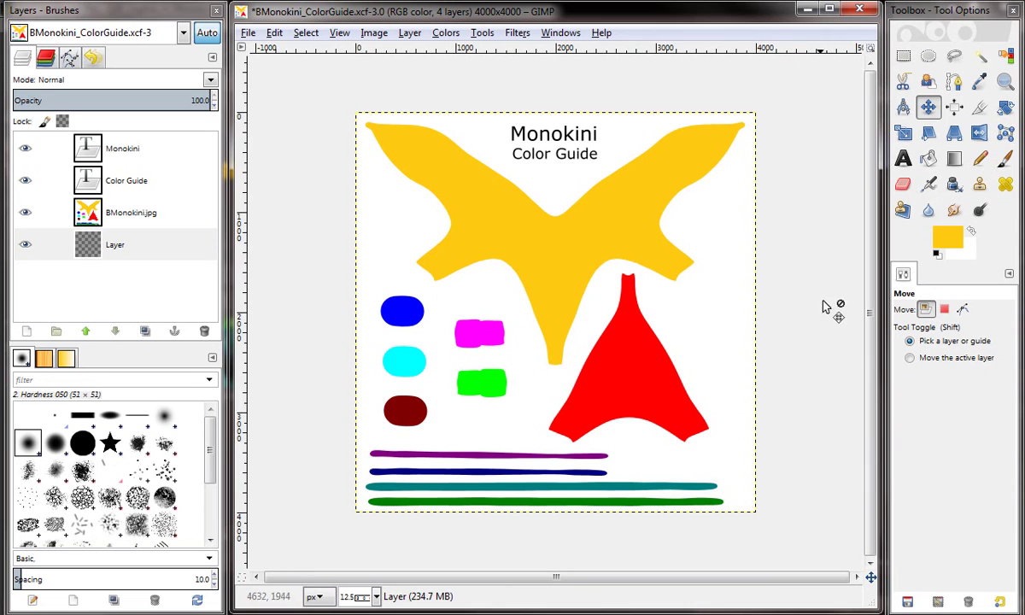
key(ctrl+s)
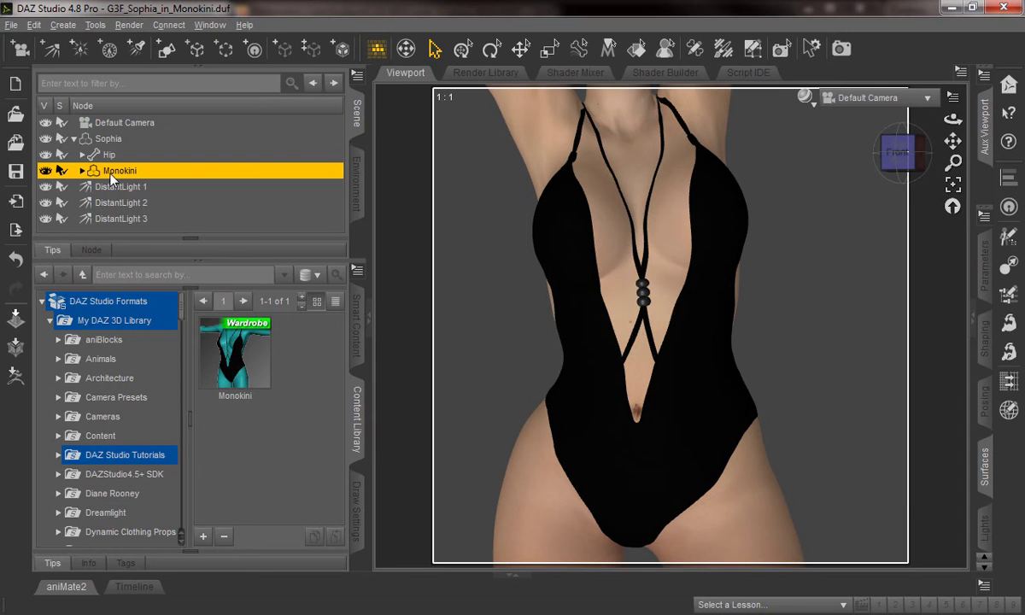
- Widen the viewport, show the Monokini's surface settings, and cancel the Base Color picker unchanged
click(369, 317)
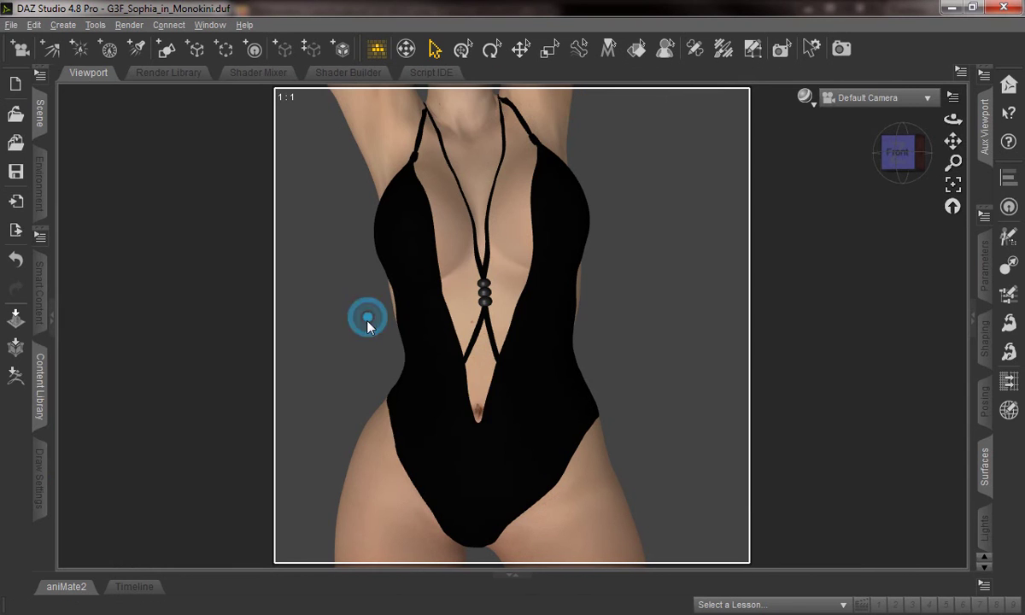
click(971, 319)
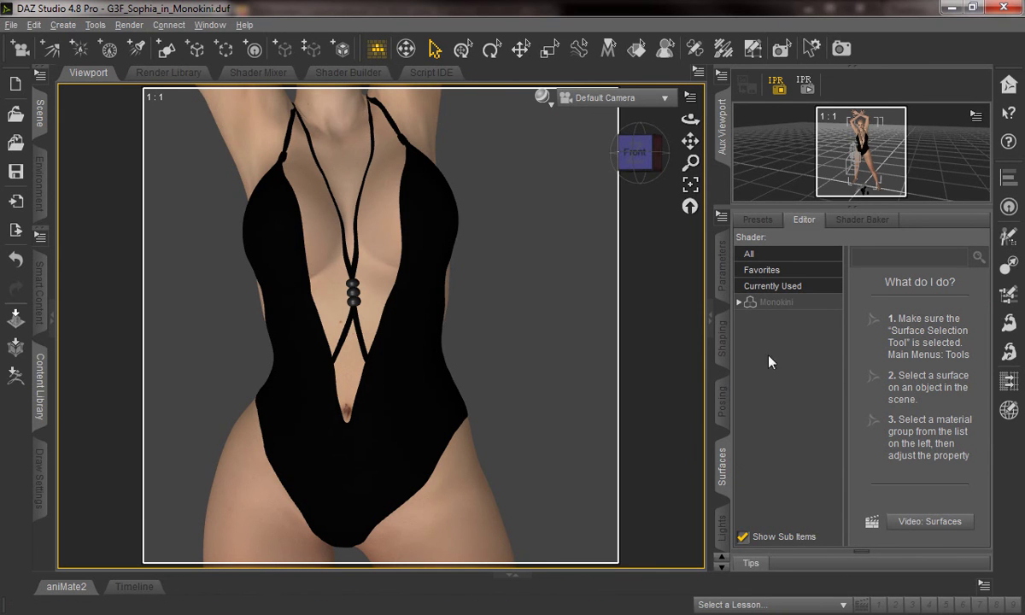
click(781, 304)
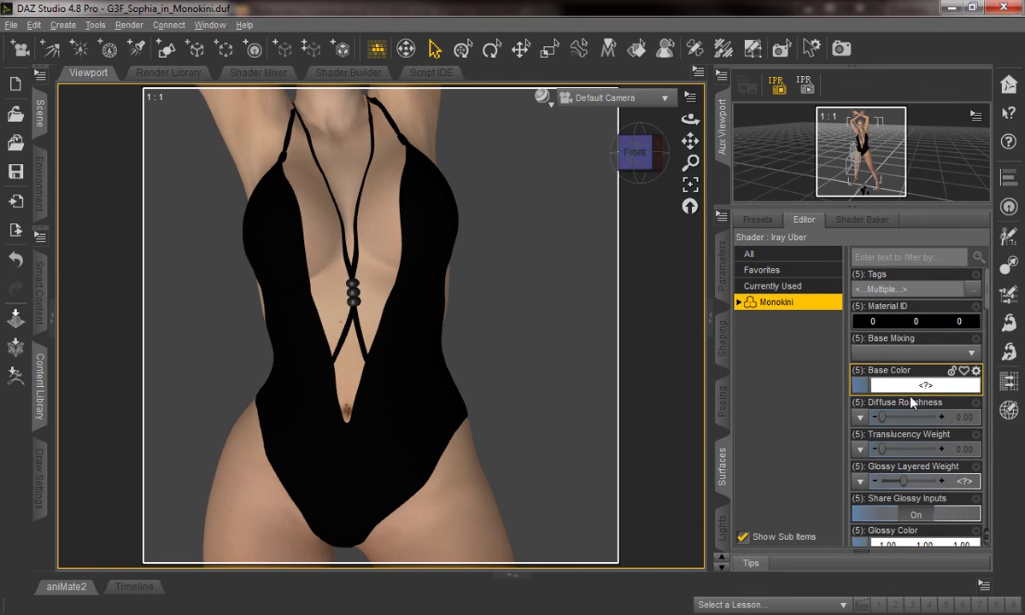
click(963, 389)
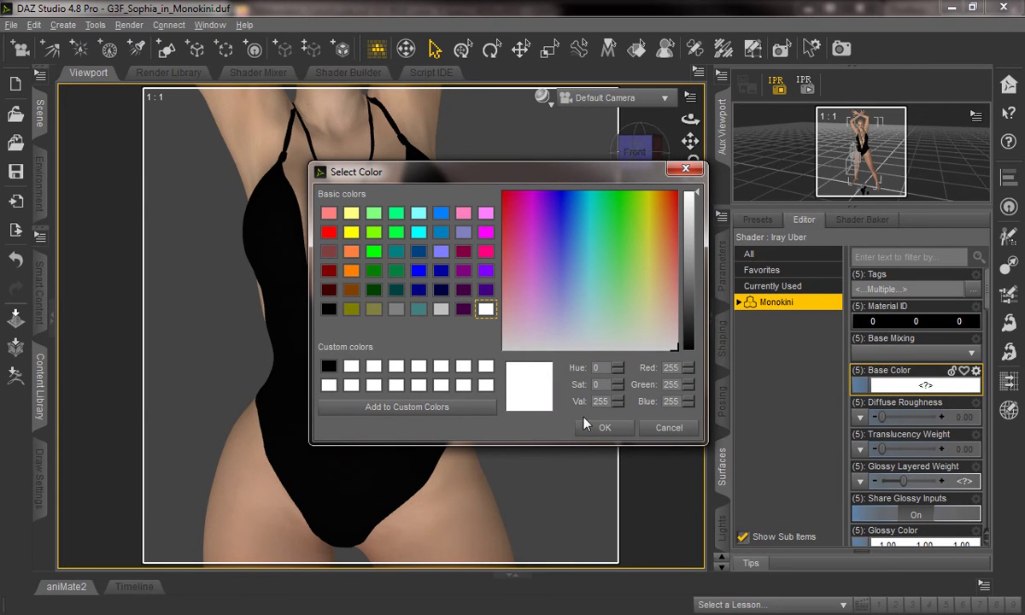
click(671, 429)
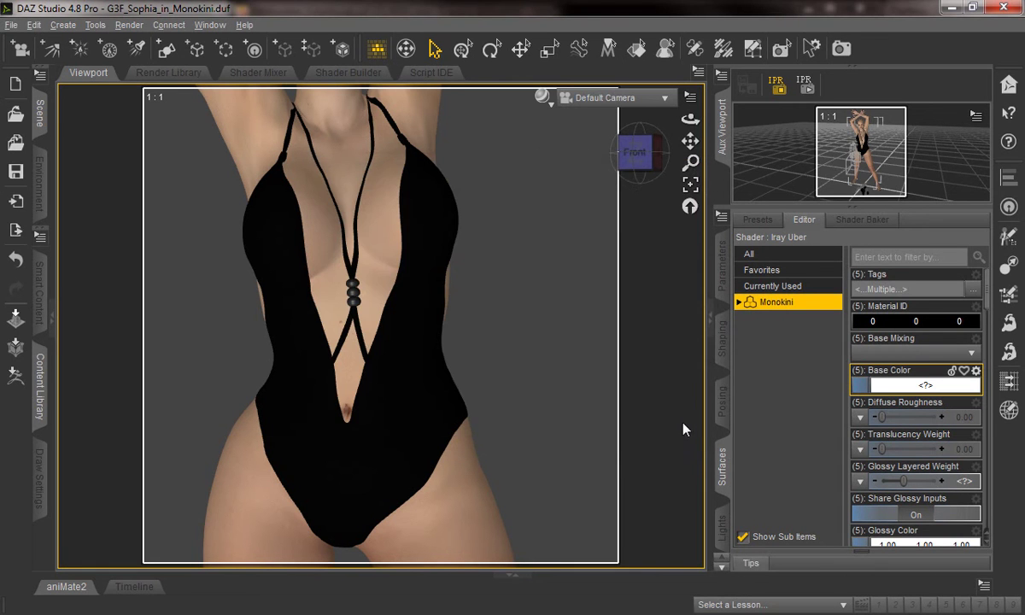
- Load BMonokini_ColorGuide.png as the Monokini's Base Color texture map
click(858, 387)
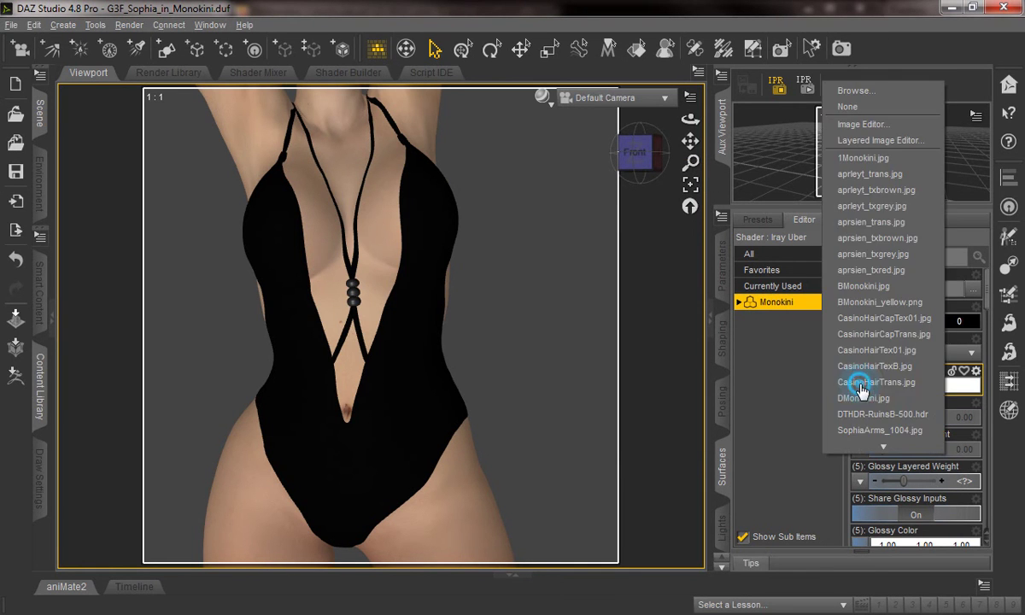
click(852, 92)
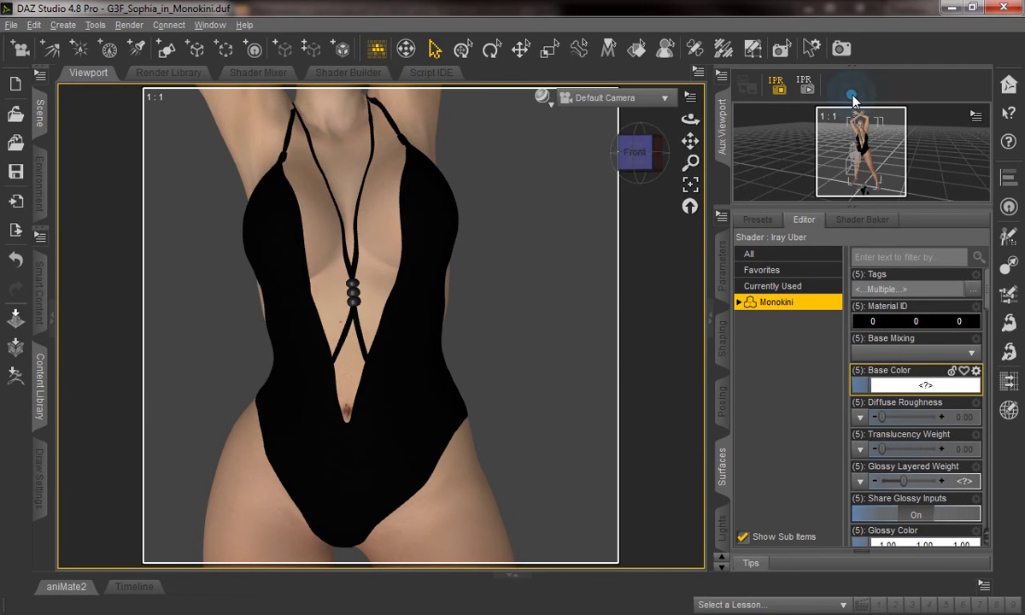
scroll(419, 206, down, 5)
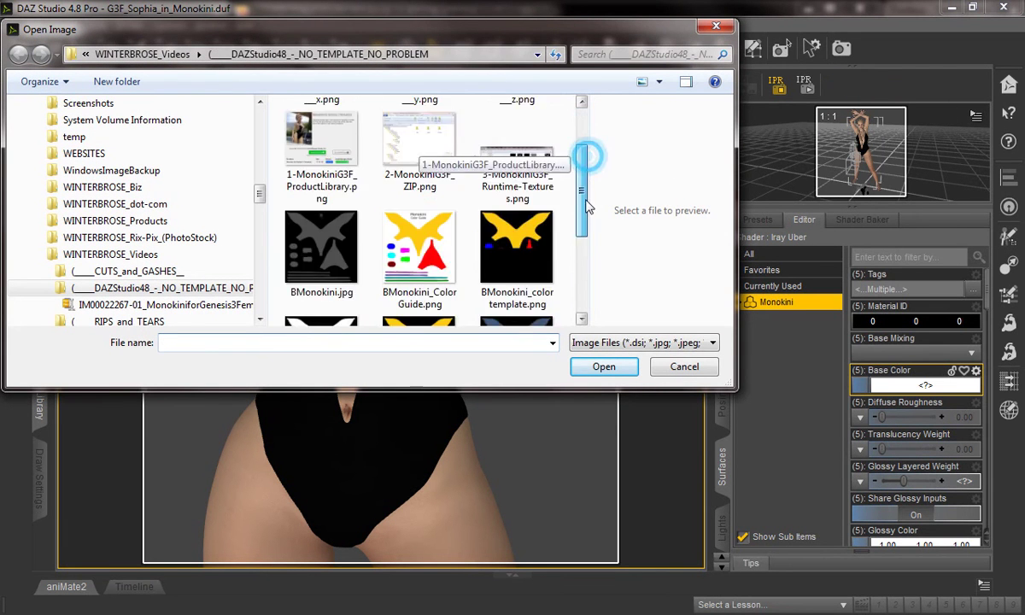
scroll(419, 205, up, 2)
click(421, 195)
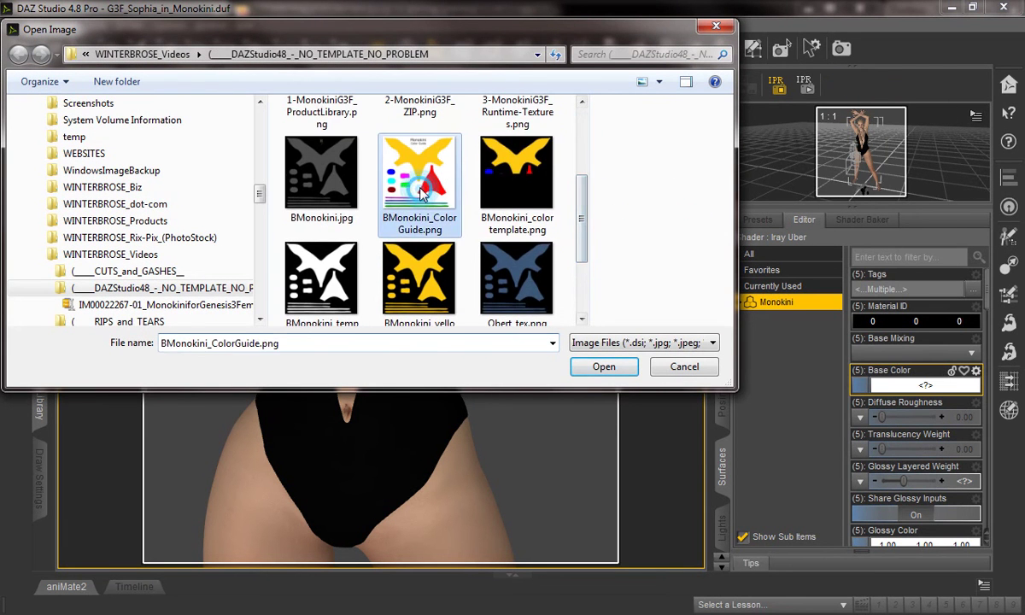
click(609, 368)
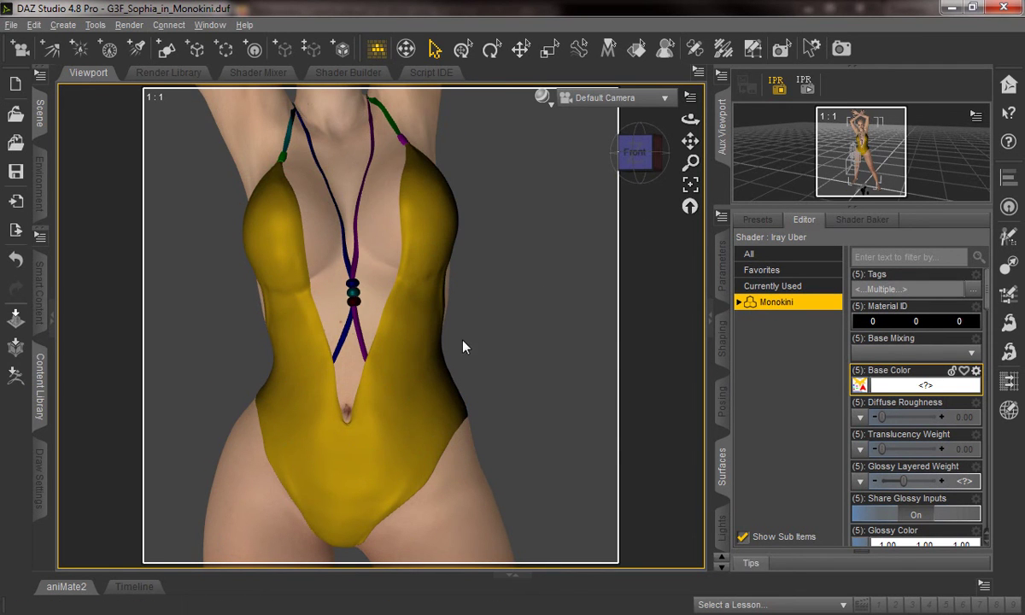
- Zoom and pan the viewport over the yellow monokini from chest and neck to torso and hips
scroll(478, 333, up, 6)
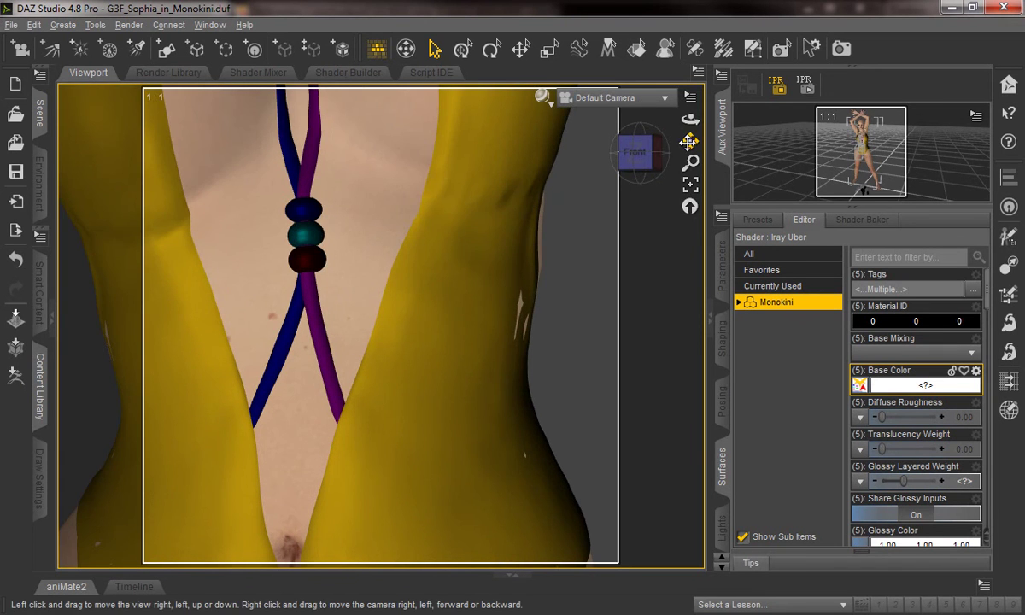
drag(689, 142, 689, 274)
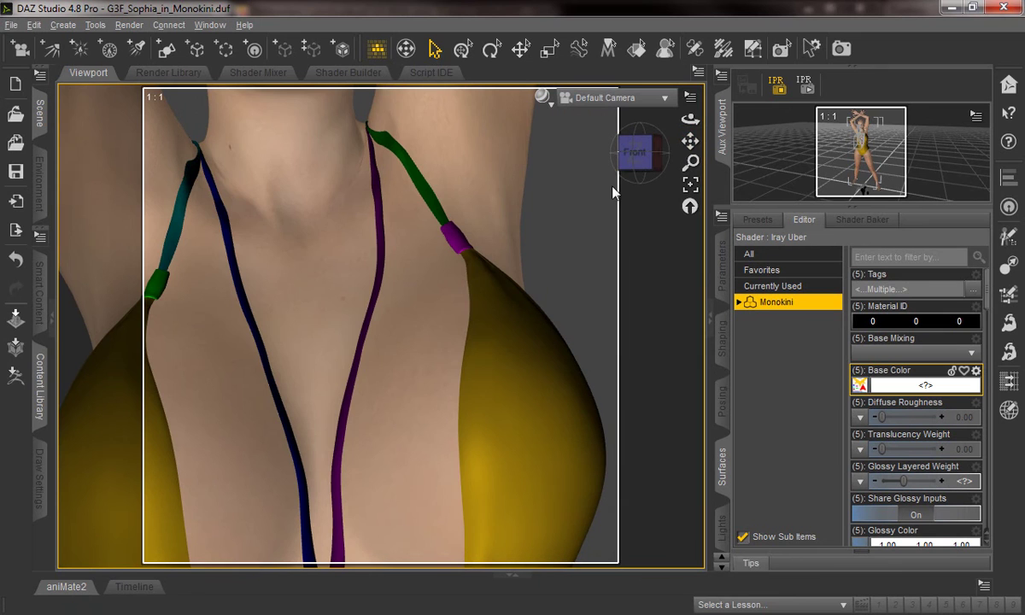
scroll(523, 247, down, 6)
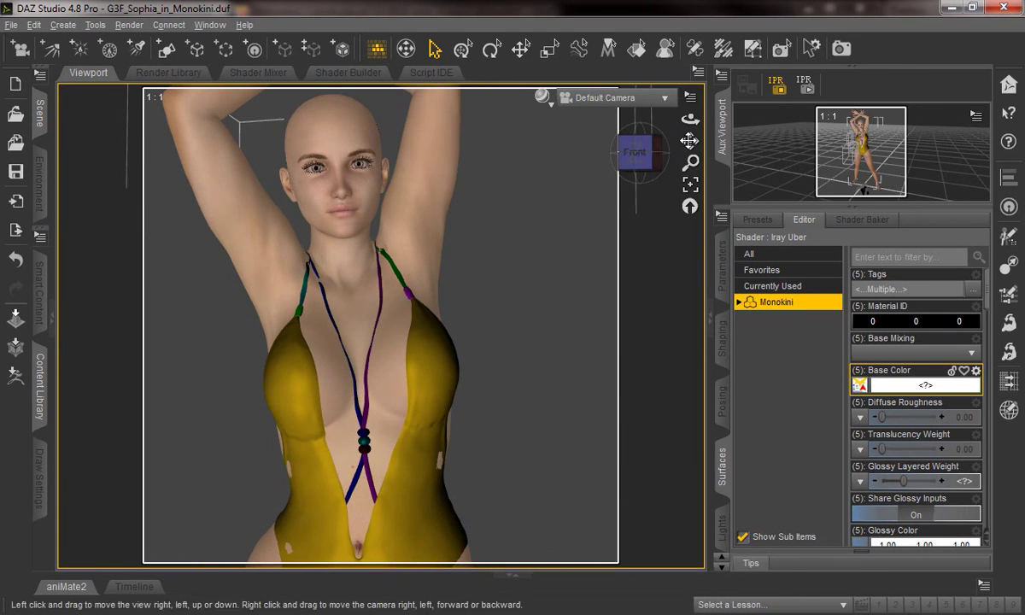
drag(689, 142, 688, 111)
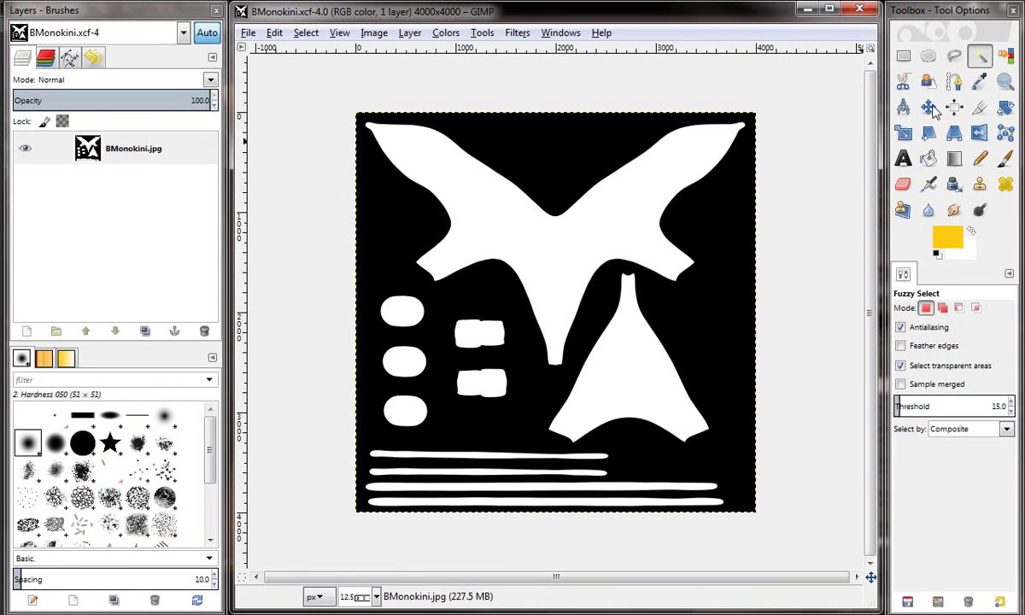
- Select all white template pieces by colour and set Bucket Fill to pattern fill with Qbert
click(1005, 56)
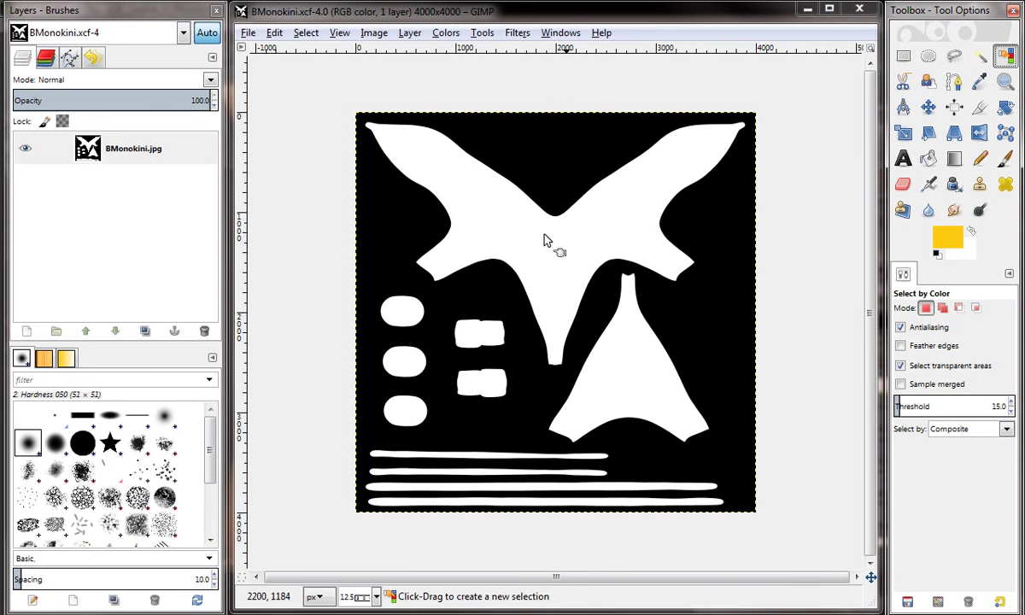
click(450, 197)
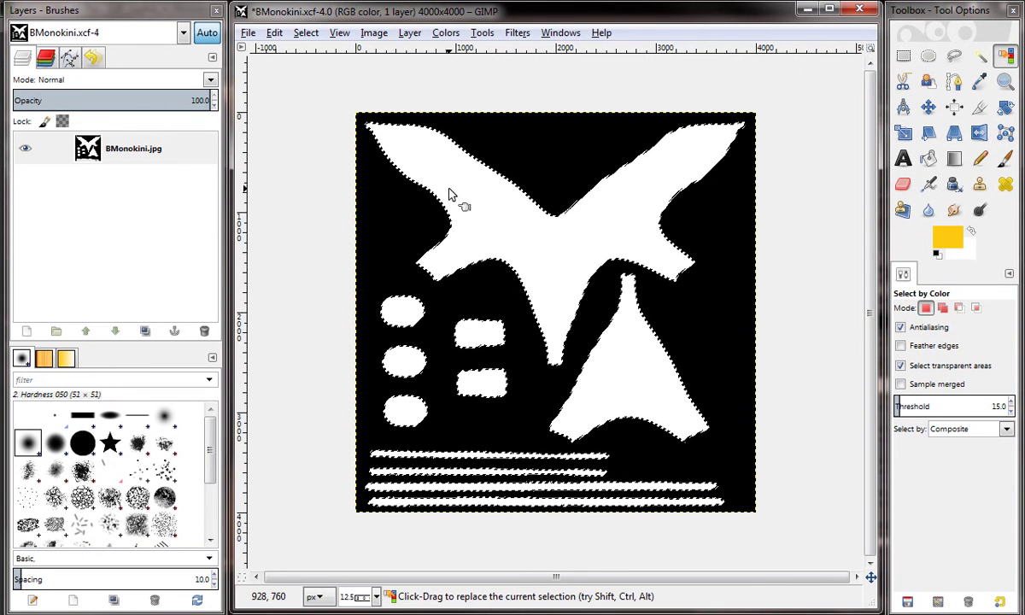
click(929, 158)
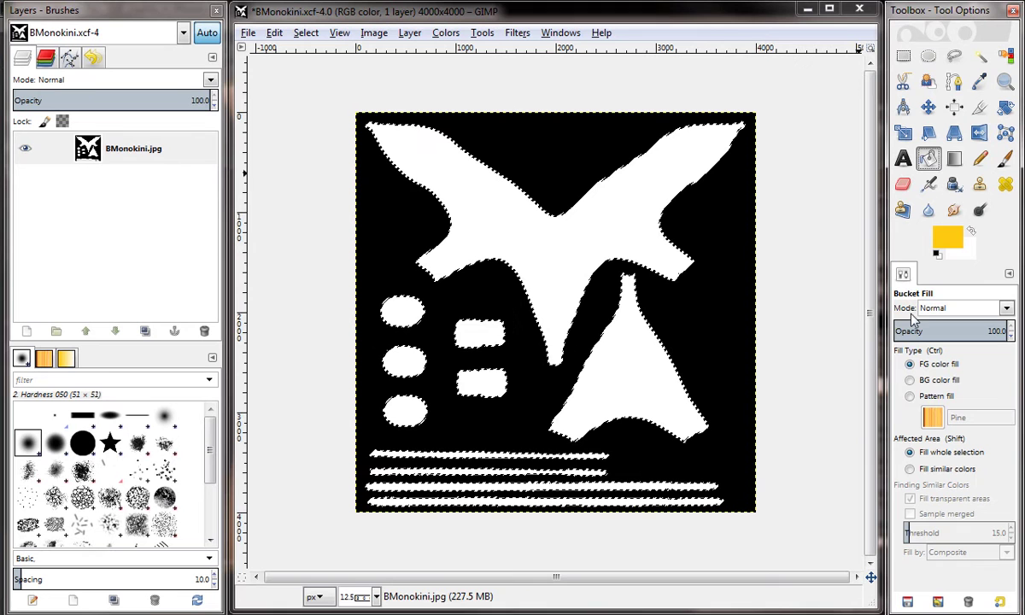
click(925, 398)
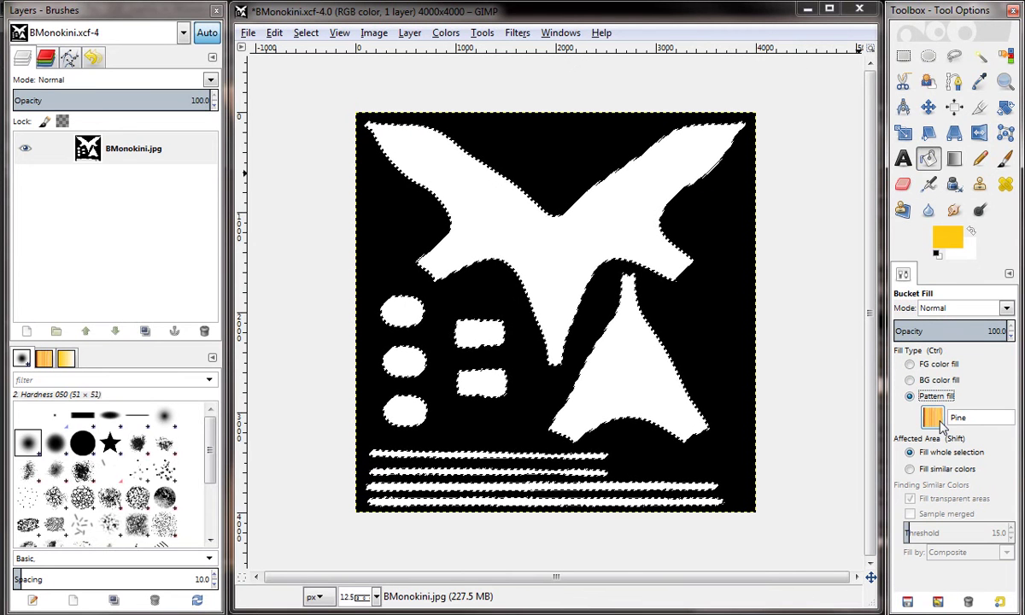
click(938, 420)
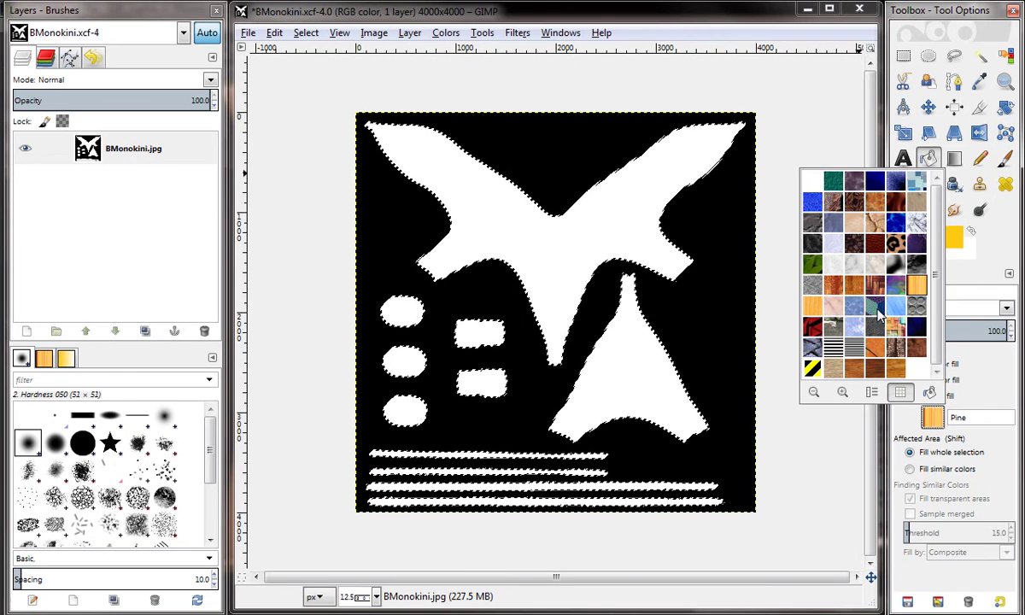
click(875, 309)
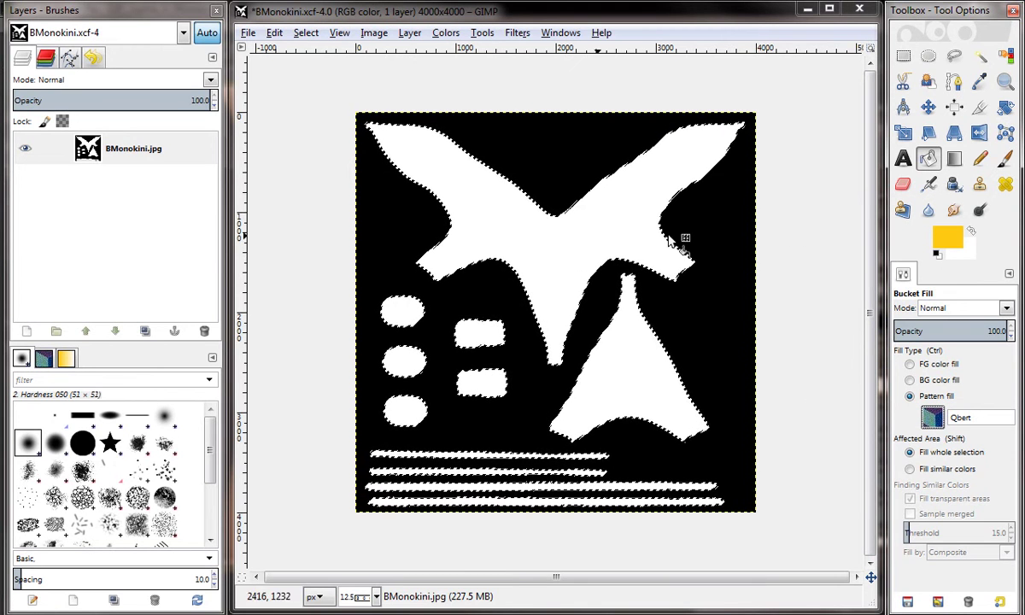
- Fill the selected white pieces with the Qbert pattern and begin saving under a new name
click(538, 252)
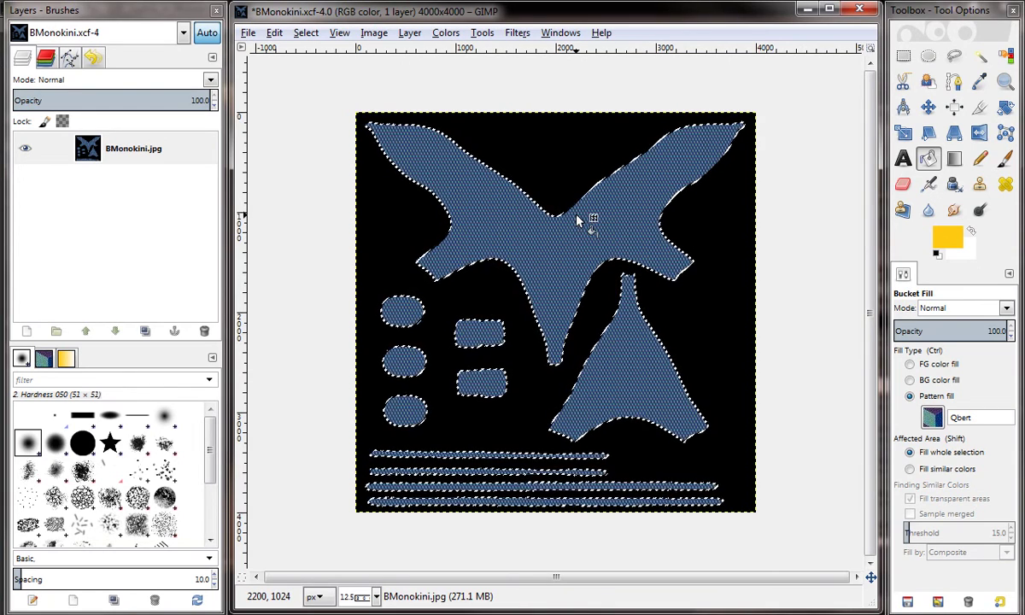
click(247, 33)
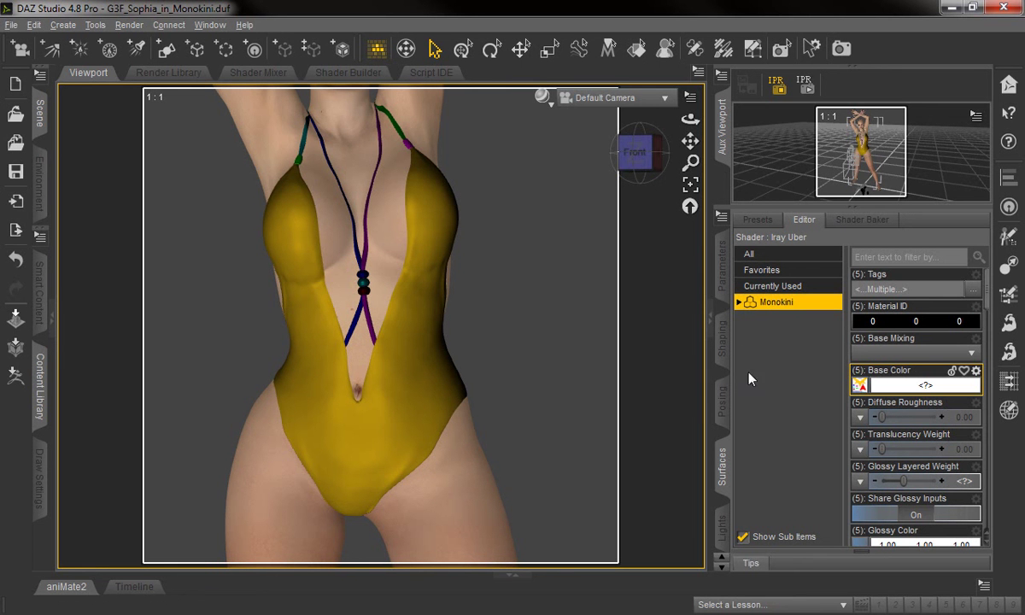
- Load BMonokini_Qbert.png from disk as the monokini's Base Color texture map
click(859, 385)
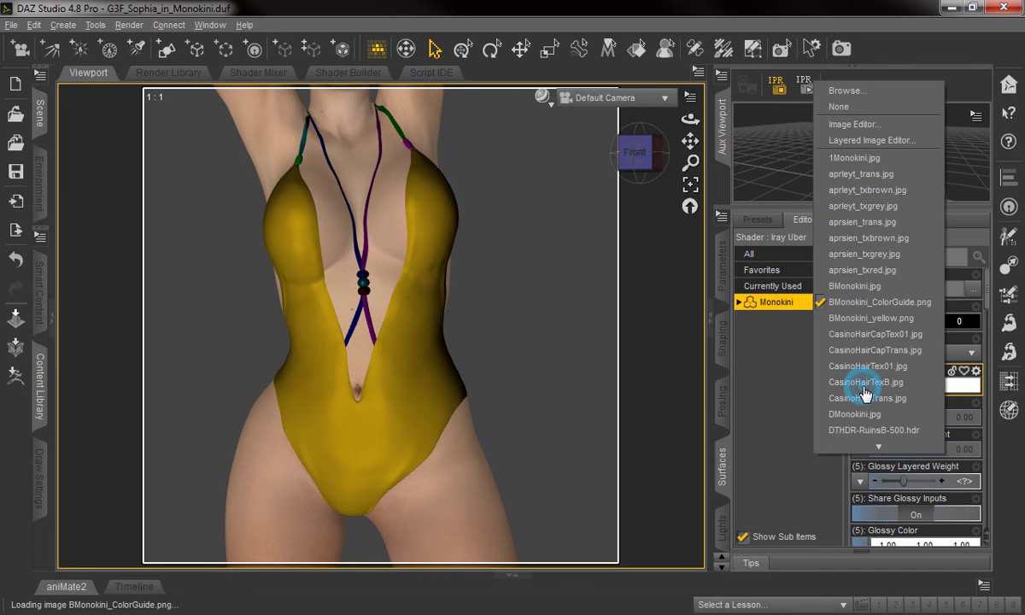
click(849, 90)
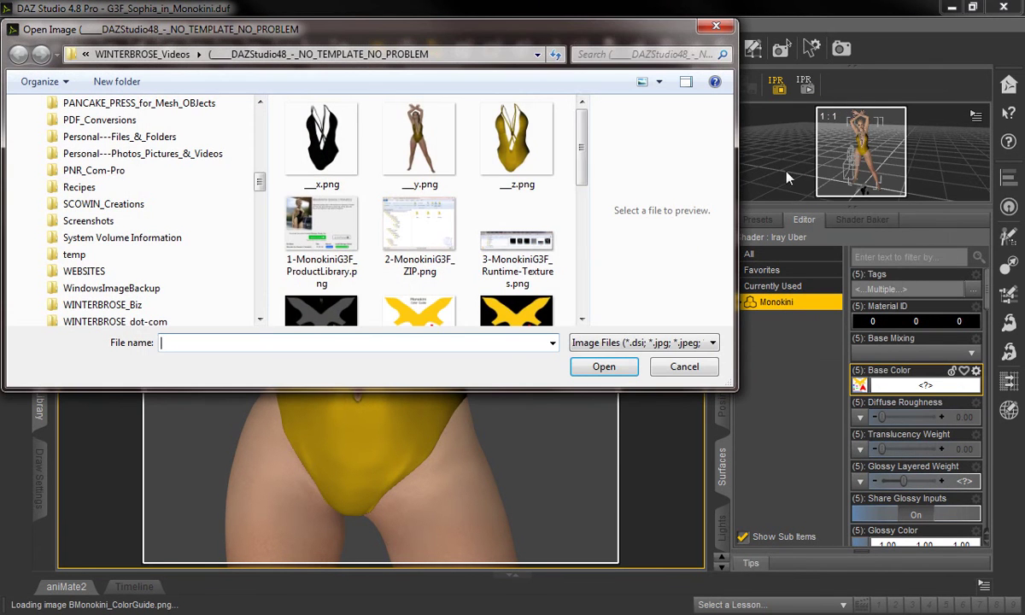
drag(581, 152, 595, 258)
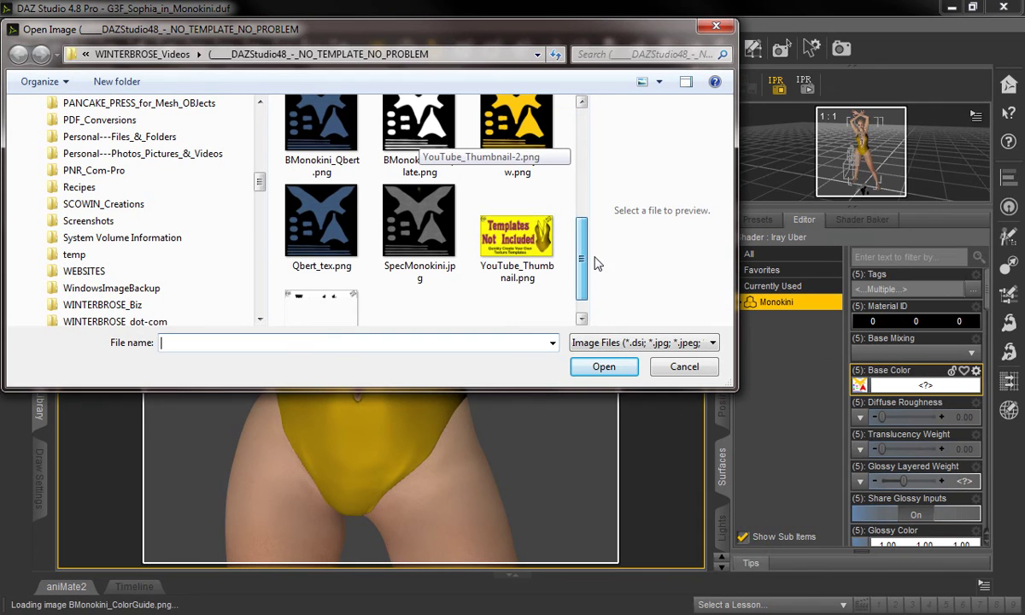
click(316, 119)
click(604, 367)
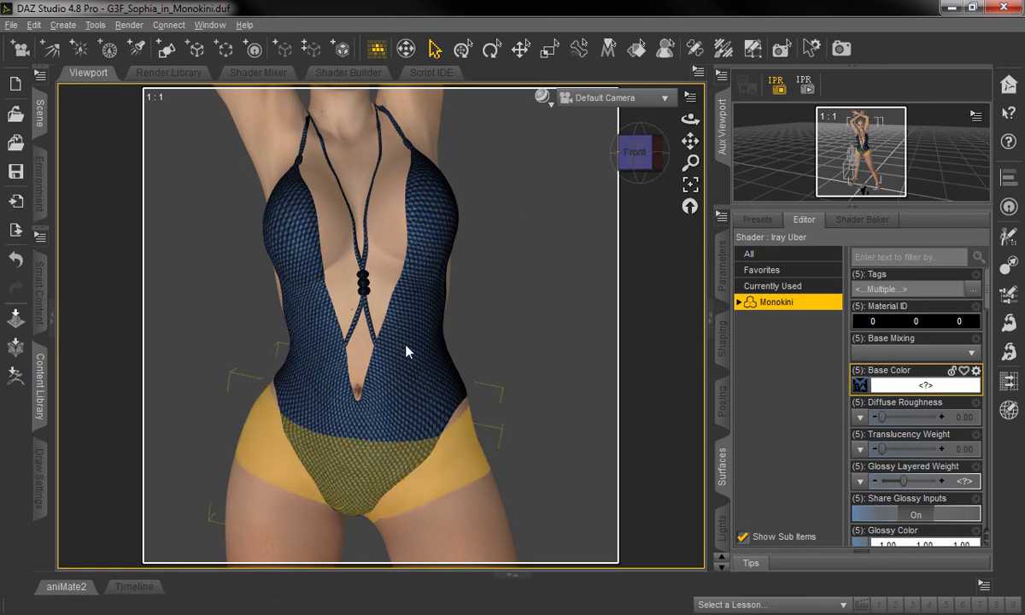
scroll(572, 277, up, 4)
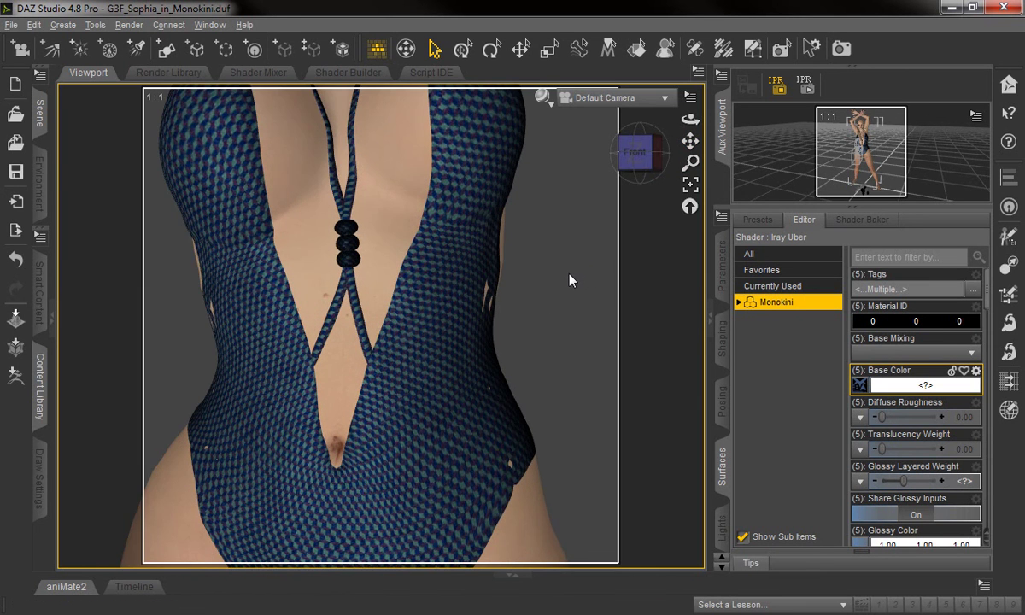
scroll(569, 273, up, 4)
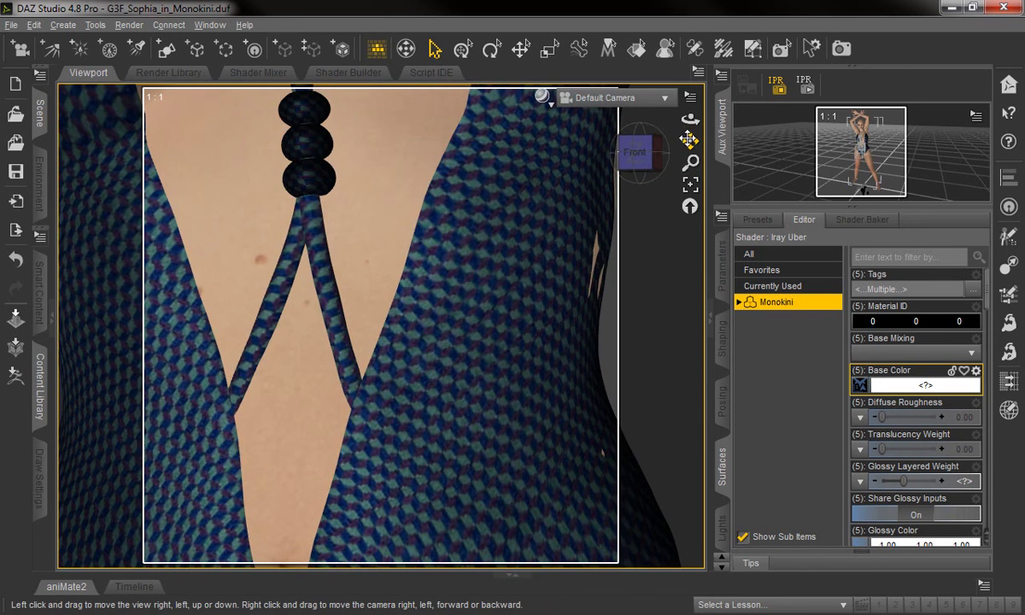
drag(689, 139, 689, 155)
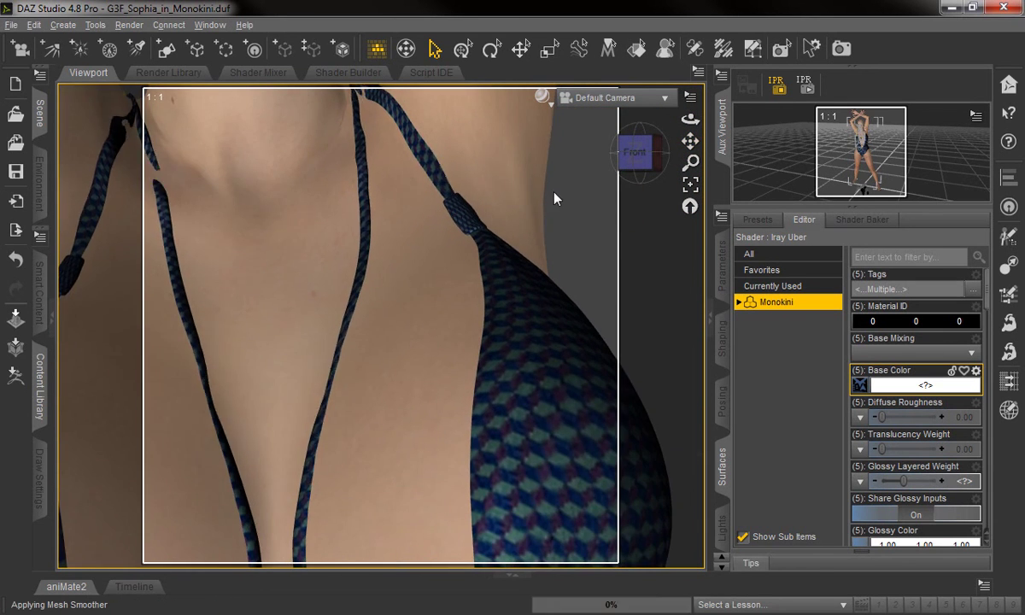
scroll(554, 200, down, 5)
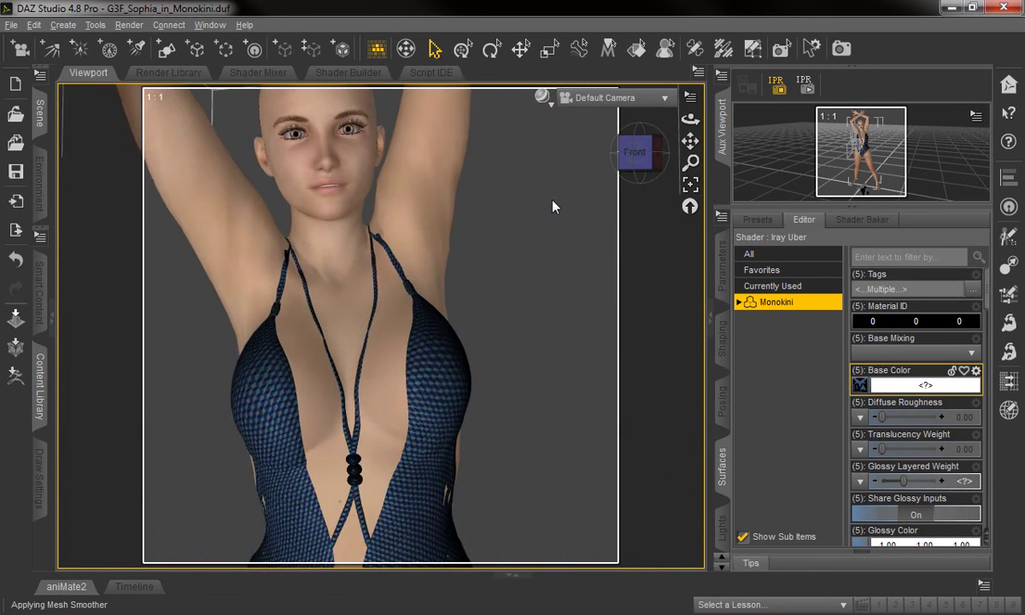
drag(689, 140, 688, 126)
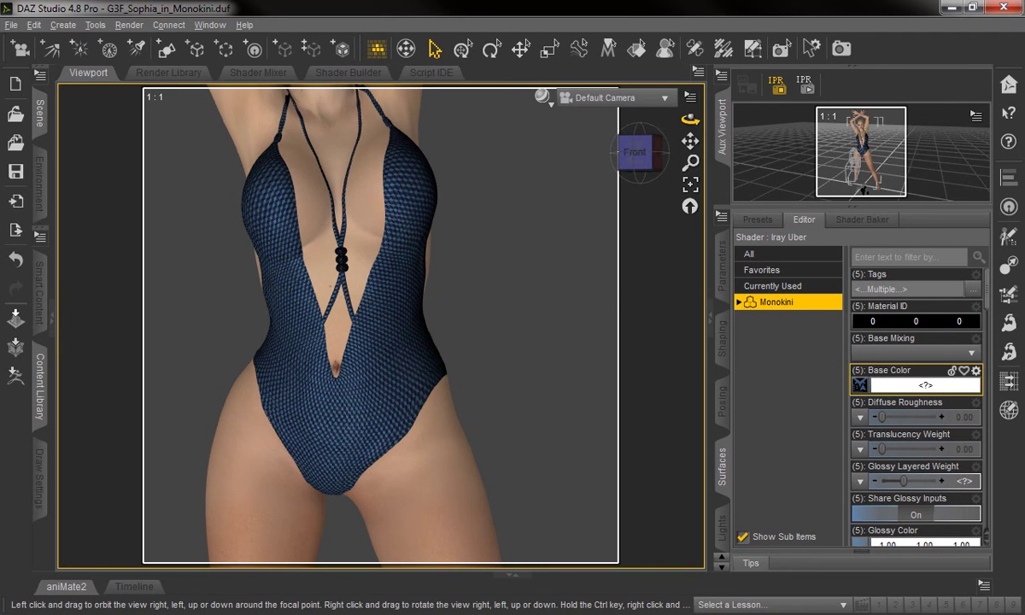
drag(691, 118, 665, 120)
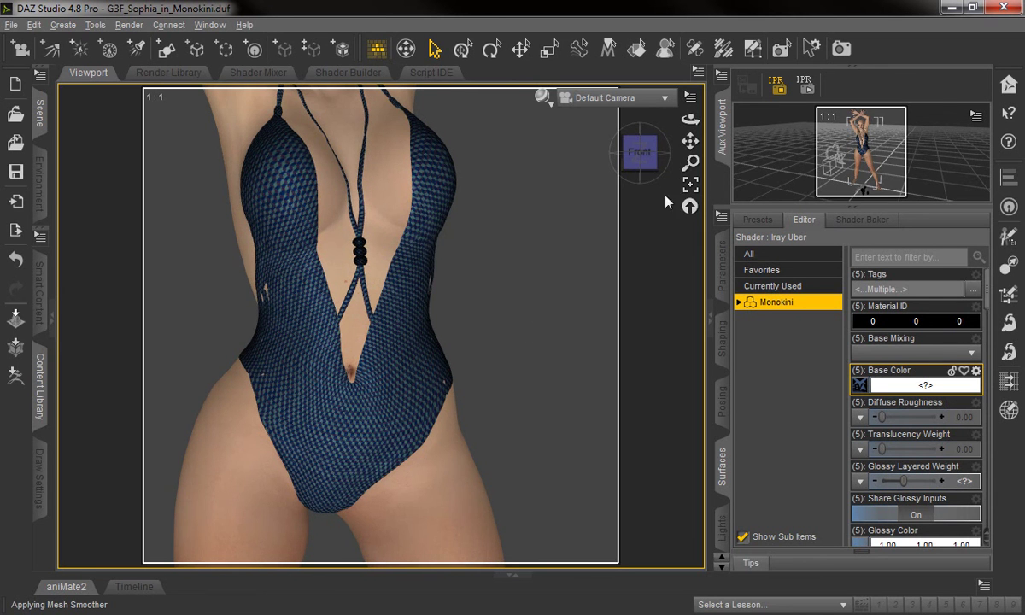
drag(689, 139, 696, 158)
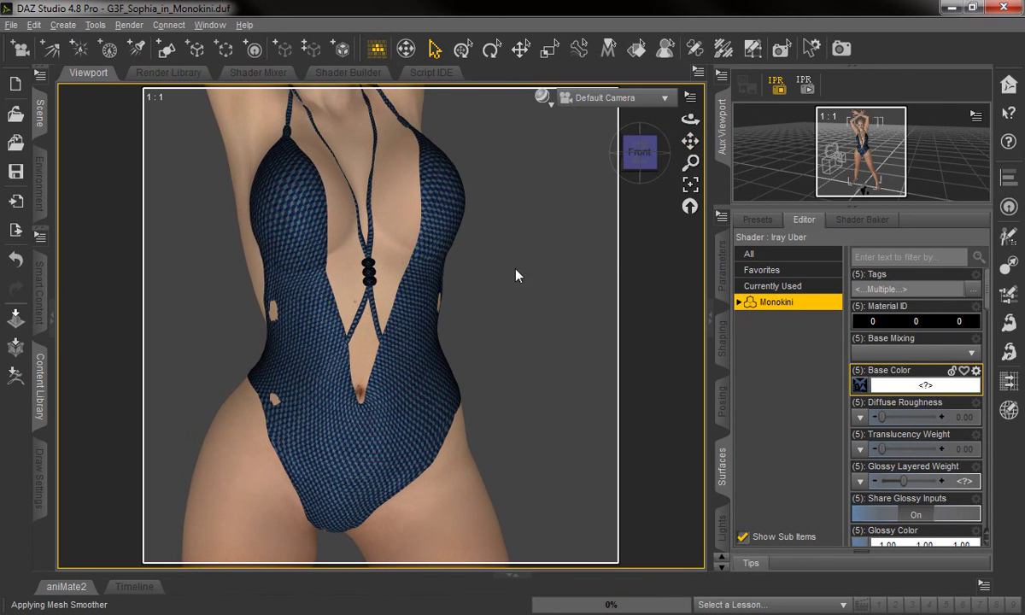